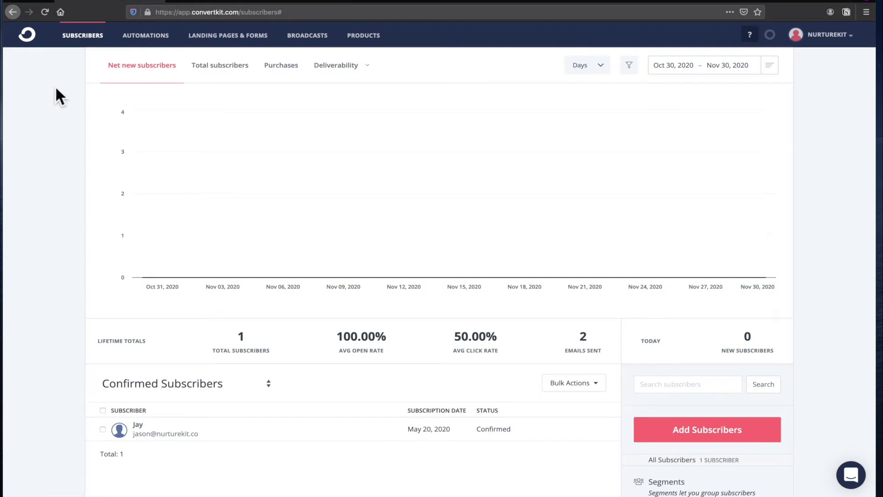
Step: Start a new automation rule that is triggered when a subscriber clicks a link
left_click(138, 44)
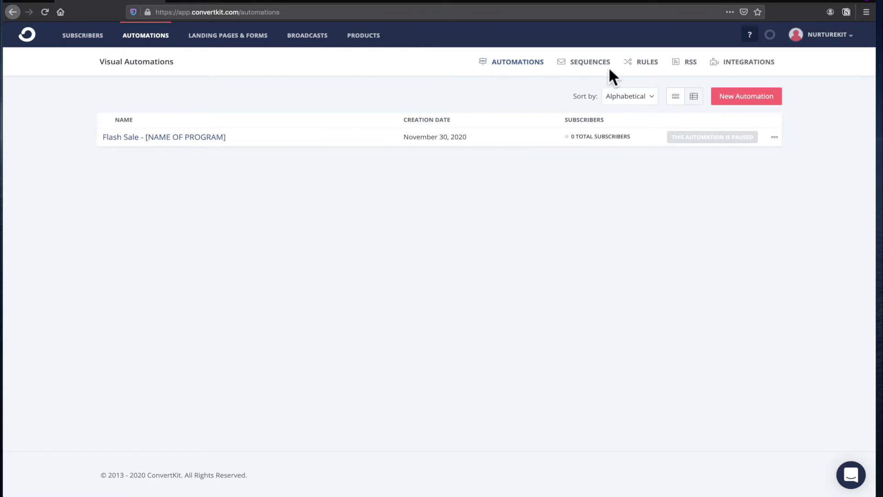
left_click(641, 64)
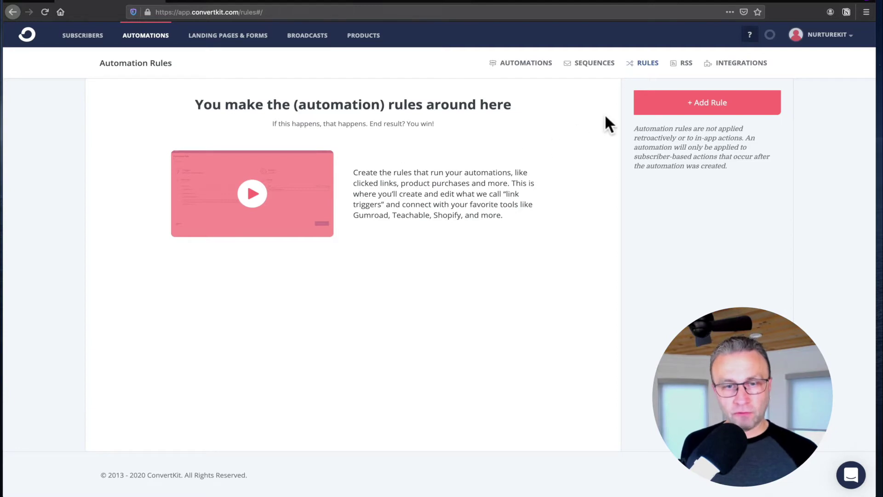
left_click(658, 107)
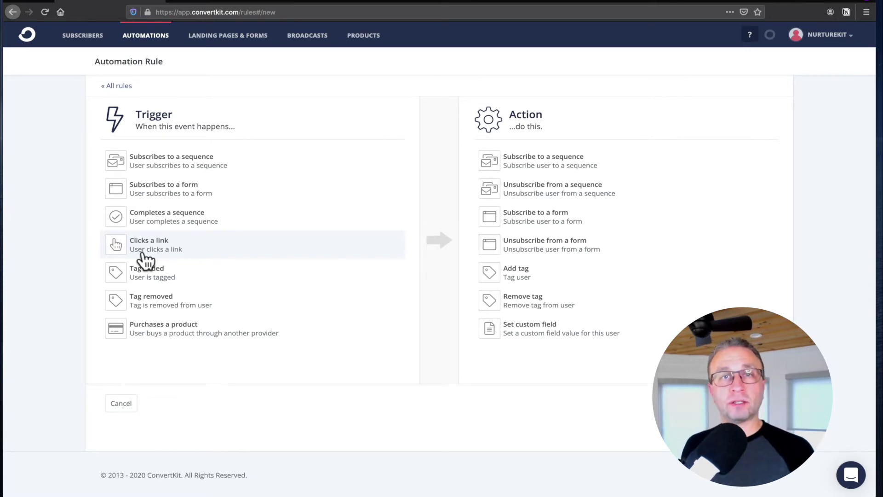
left_click(143, 252)
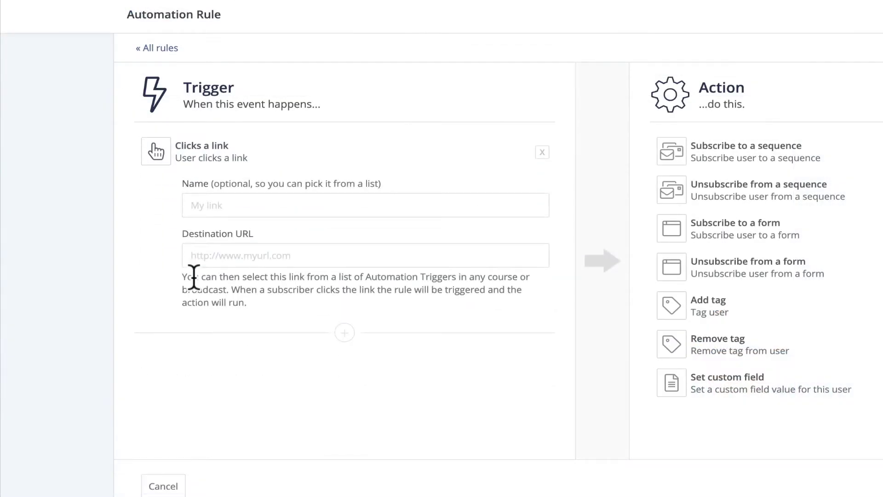
left_click(193, 256)
type("htt")
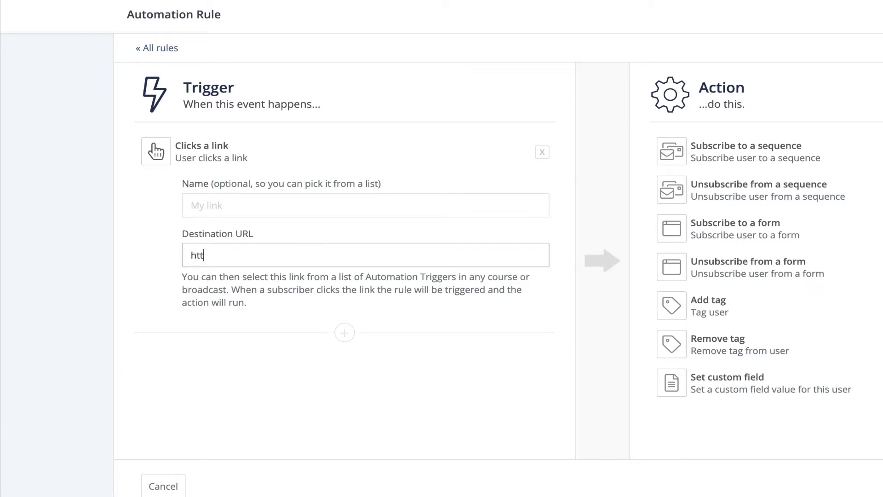
type("ps://nurturekit.co/thanks-for-sh")
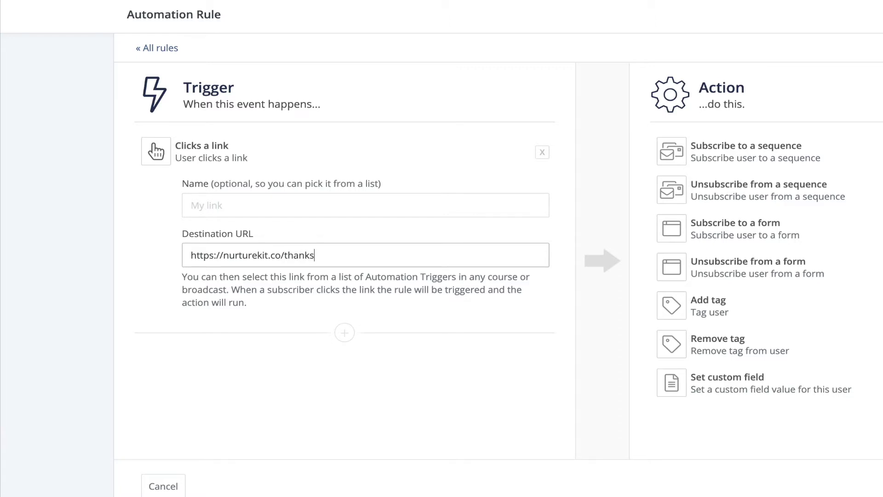
type("aring")
left_click(232, 207)
type("TL ->")
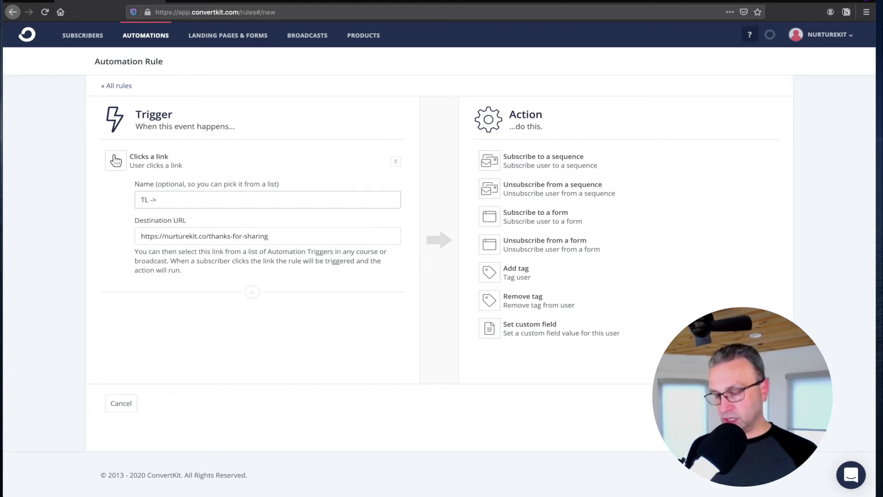
type("t-Ou")
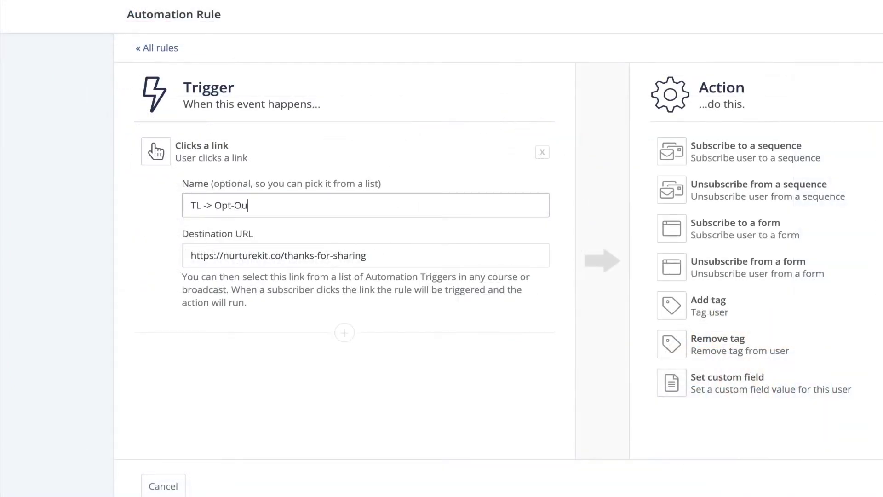
type("t Tag")
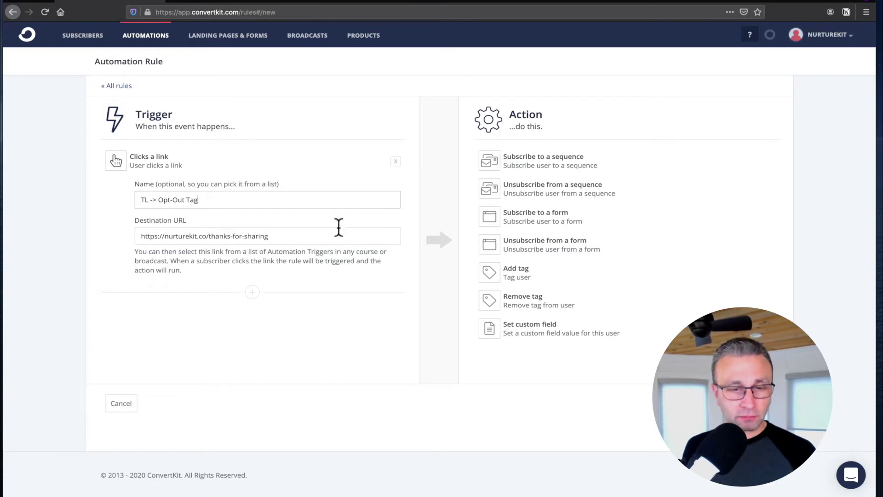
Step: Make the rule's action add the tag "Opt Out - Promotion" and save the rule
left_click(506, 278)
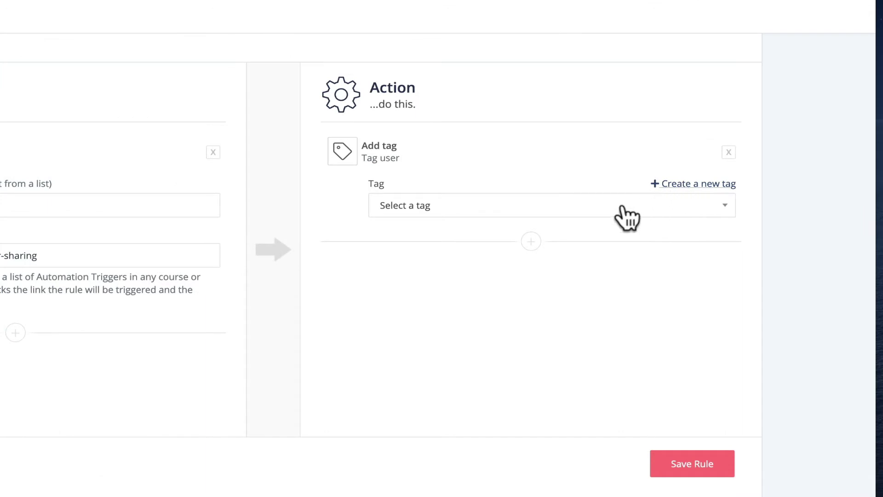
left_click(622, 207)
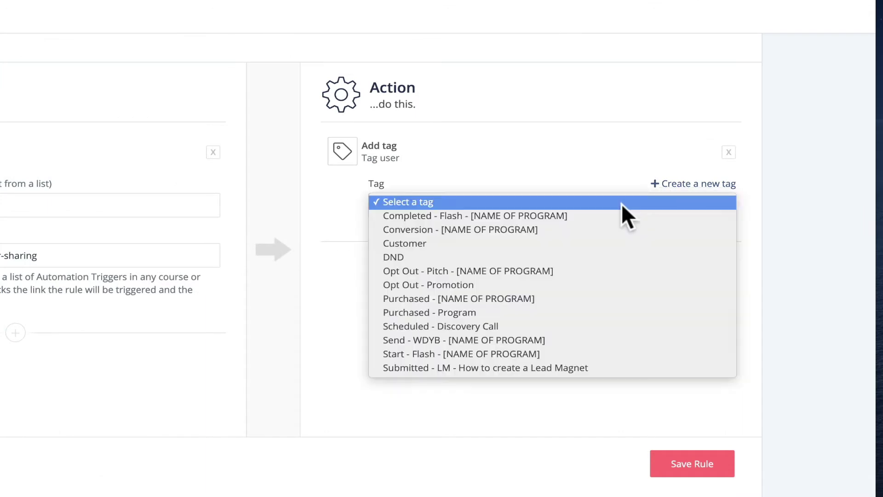
left_click(605, 285)
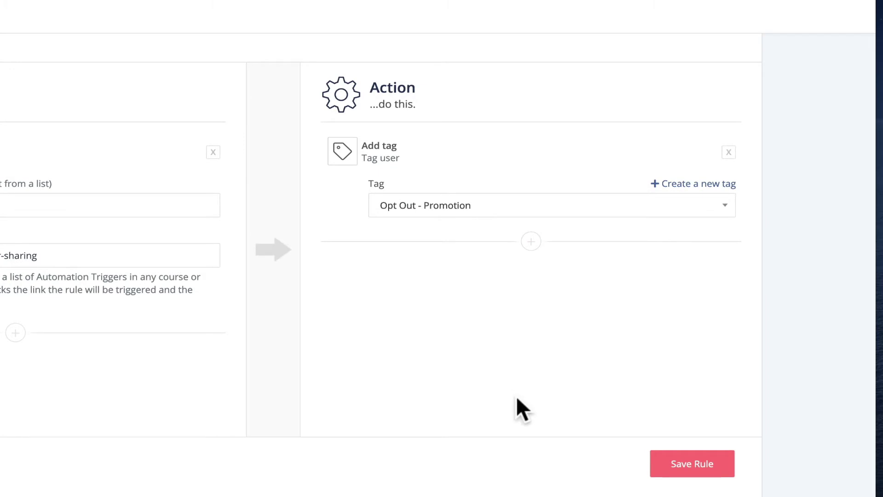
left_click(665, 457)
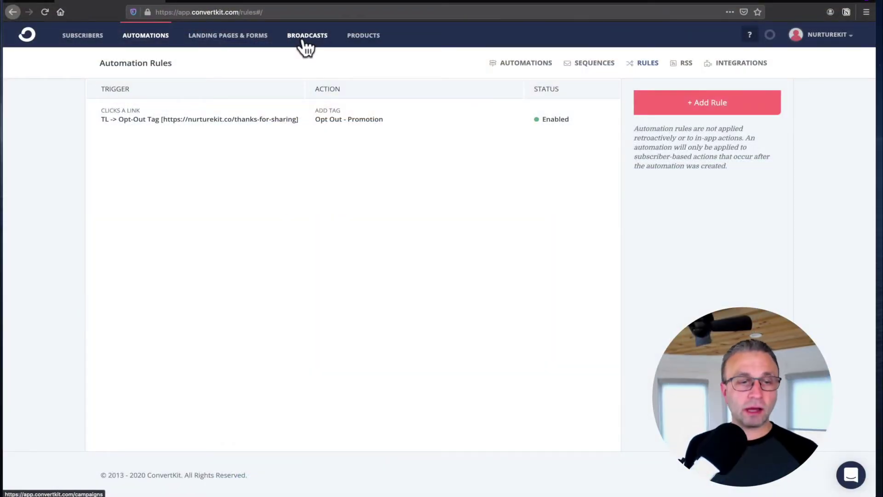
Step: In a new broadcast's email body, write "If you would not like to hear about this promotion any longer, please click here."
left_click(303, 40)
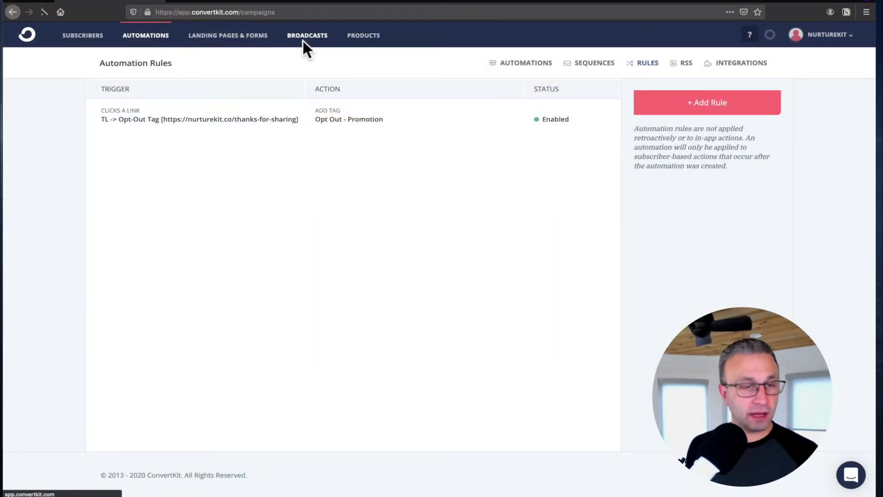
left_click(134, 88)
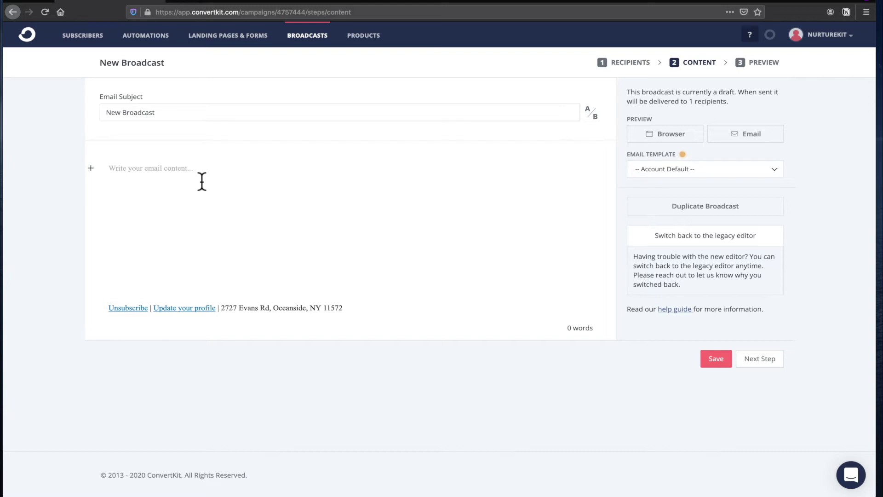
type("If")
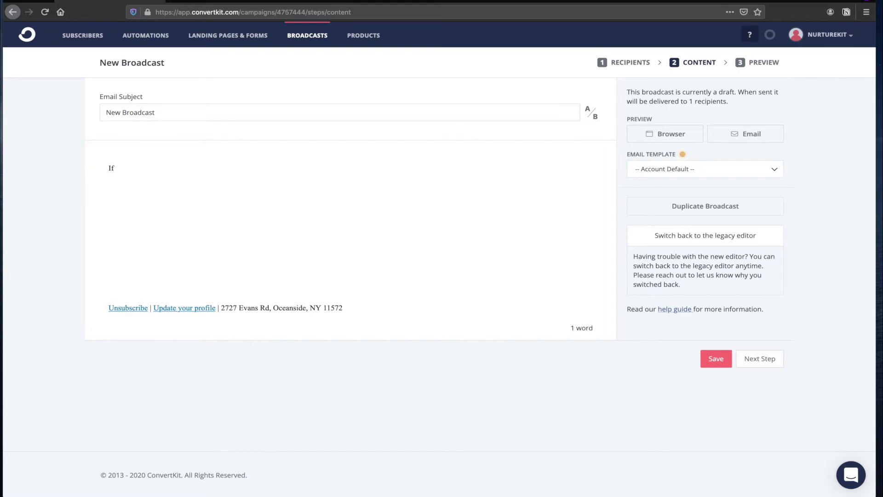
type(" you would ")
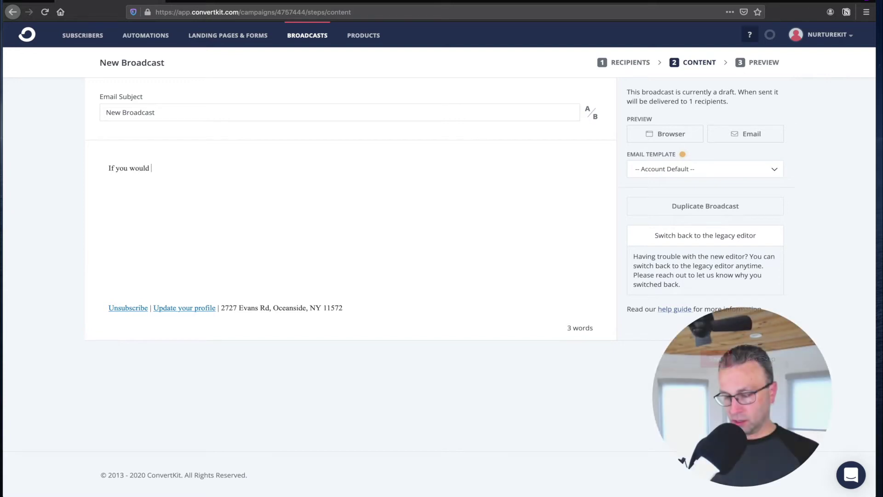
type("not like to hea")
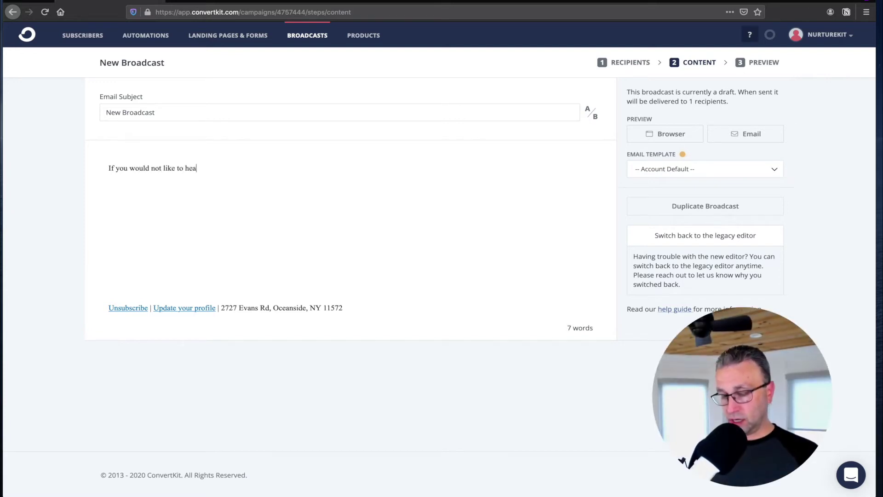
type("r about this pro")
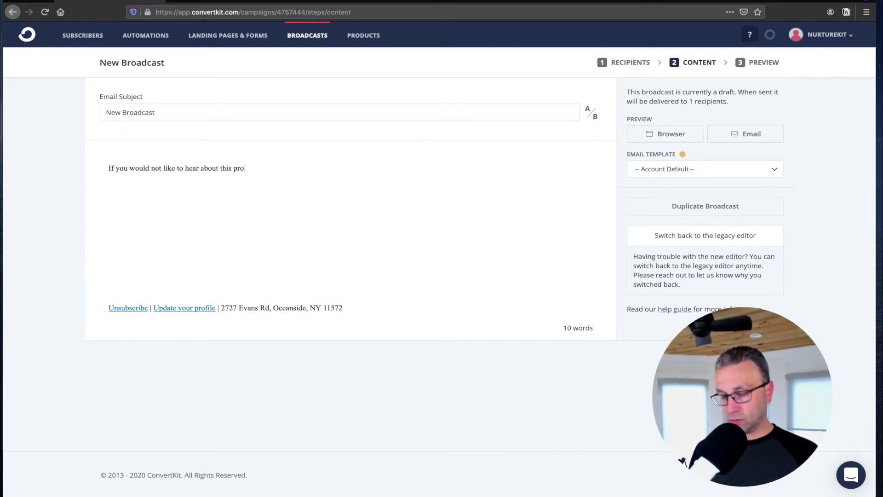
type("motion any ")
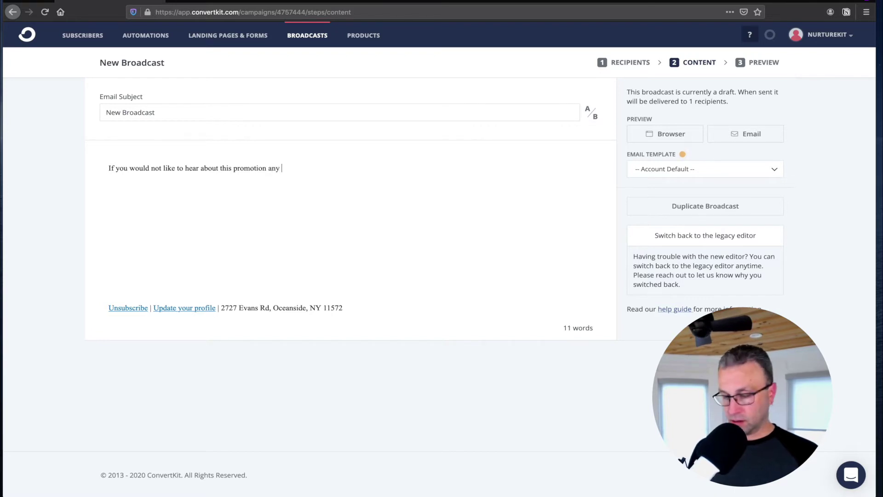
type("longer, please")
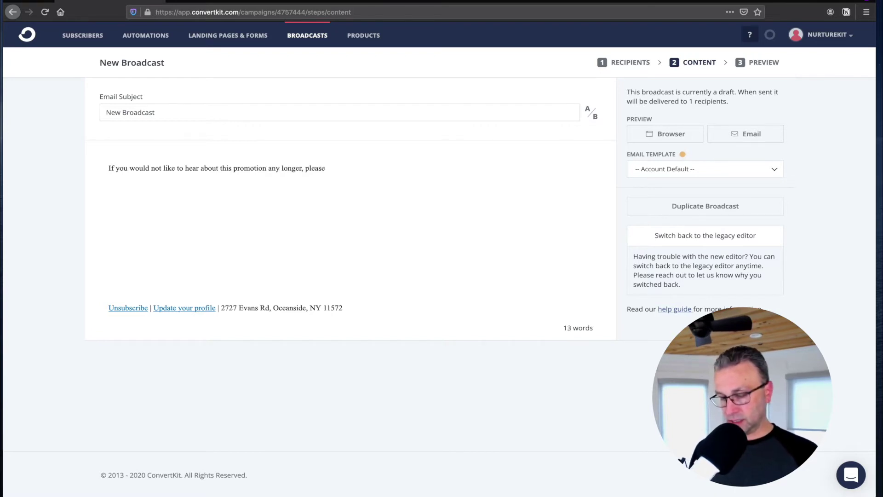
type(" click here. Y")
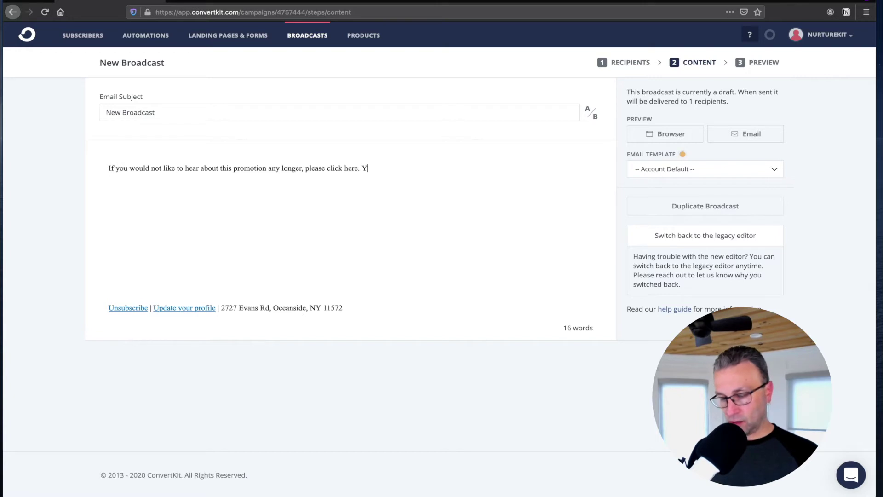
Step: Continue the email body with the sentence "You will remain on the list and get regular content."
type("ou will rema")
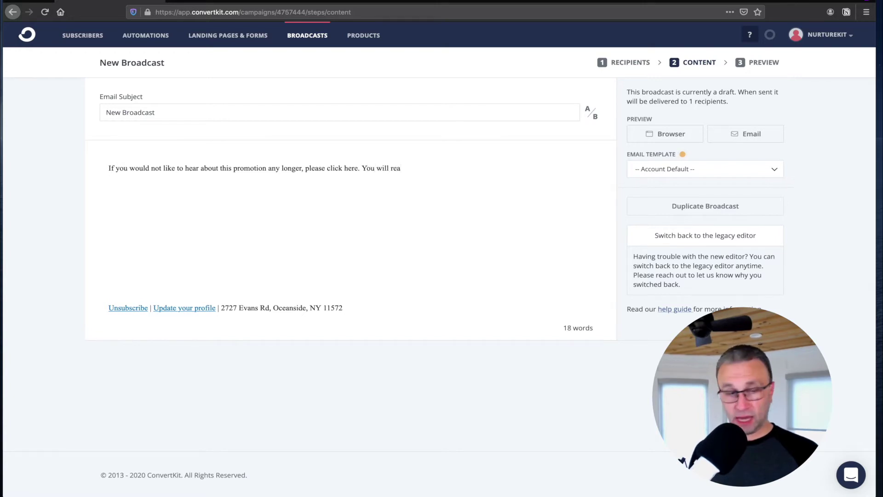
key("BackSpace")
type("main on the l")
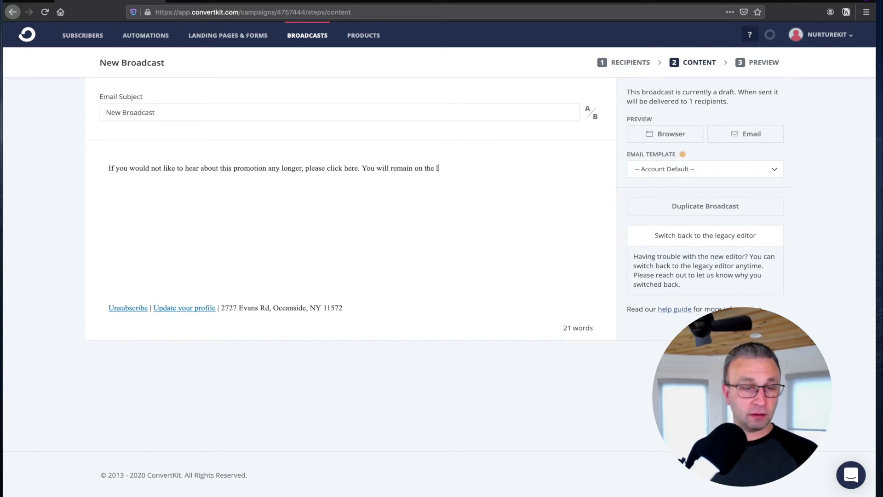
type("ist")
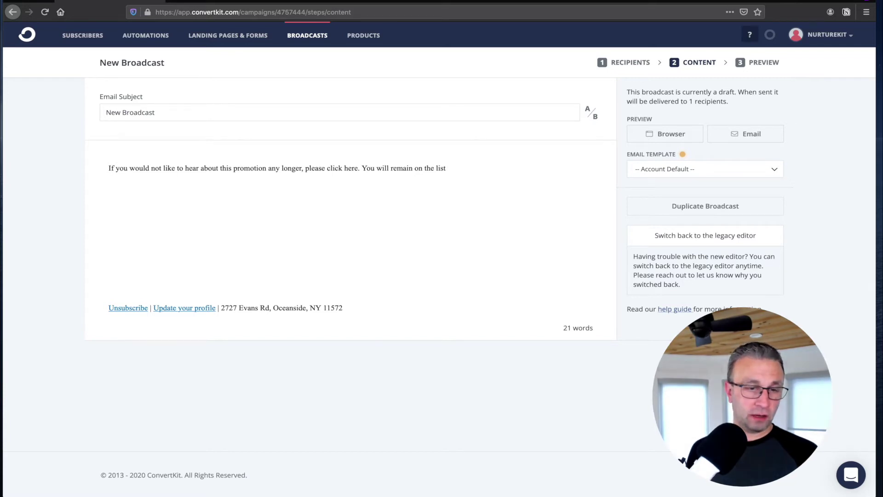
type(" and get")
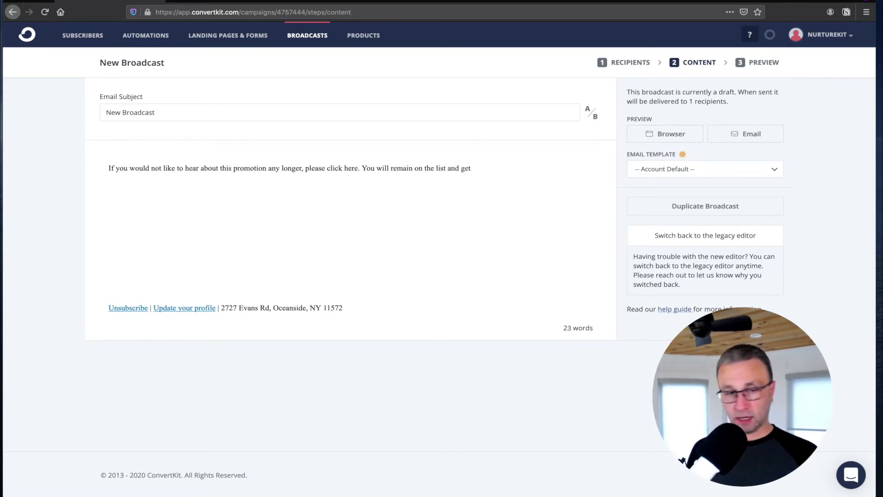
type(" regular content.")
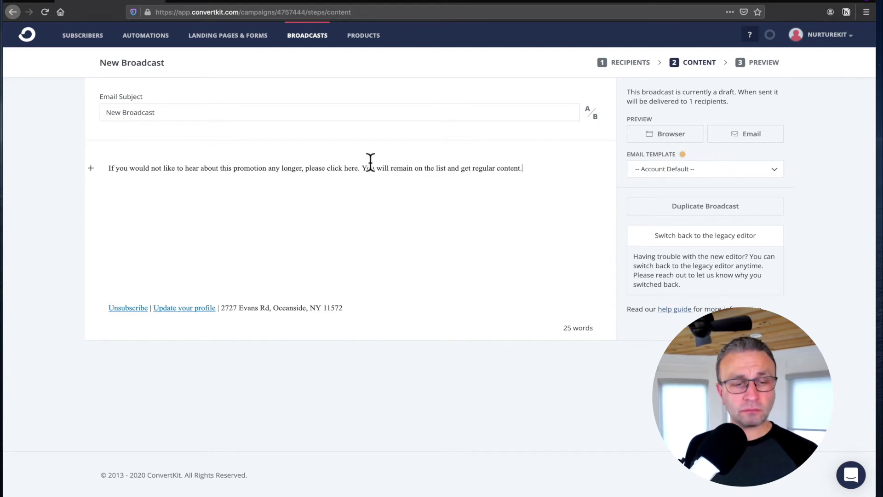
Step: Link the words "click here." in the email body to the link trigger "TL -> Opt-Out Tag"
left_click_drag(327, 168, 360, 169)
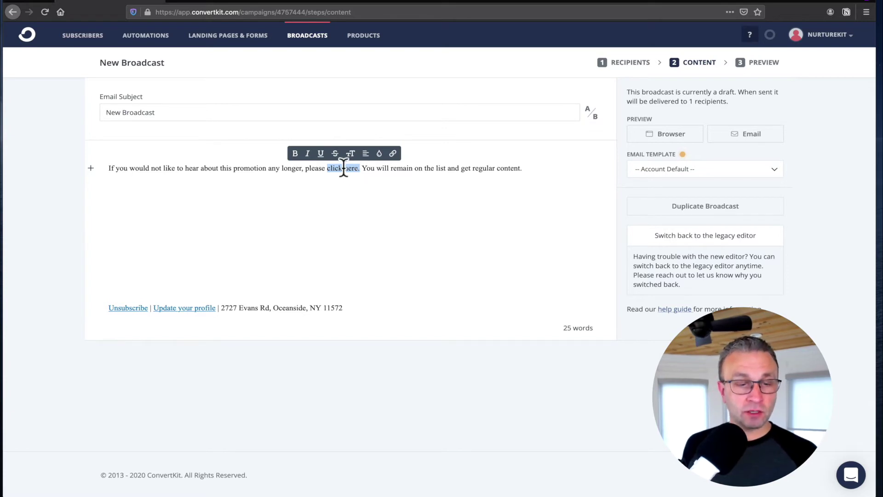
left_click(393, 154)
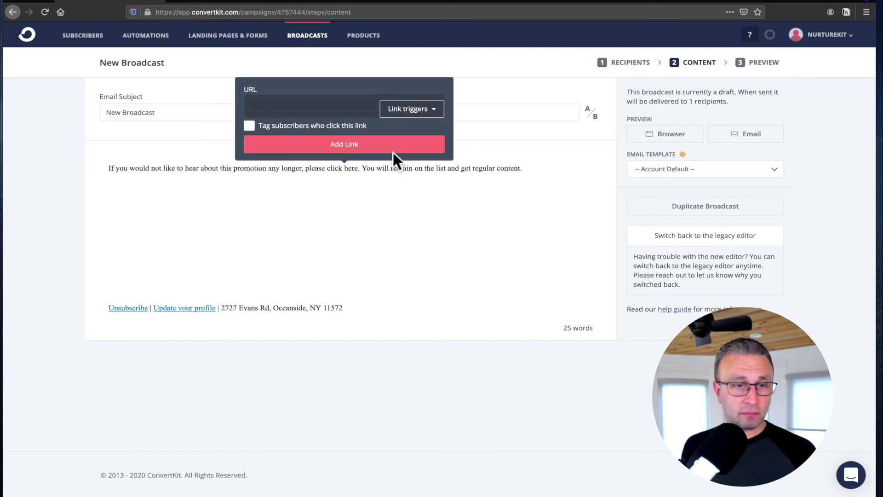
left_click(407, 116)
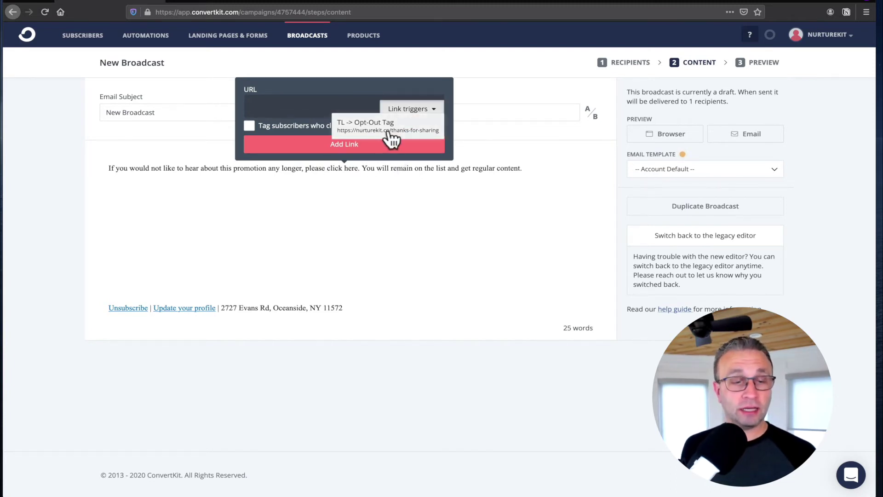
left_click(389, 131)
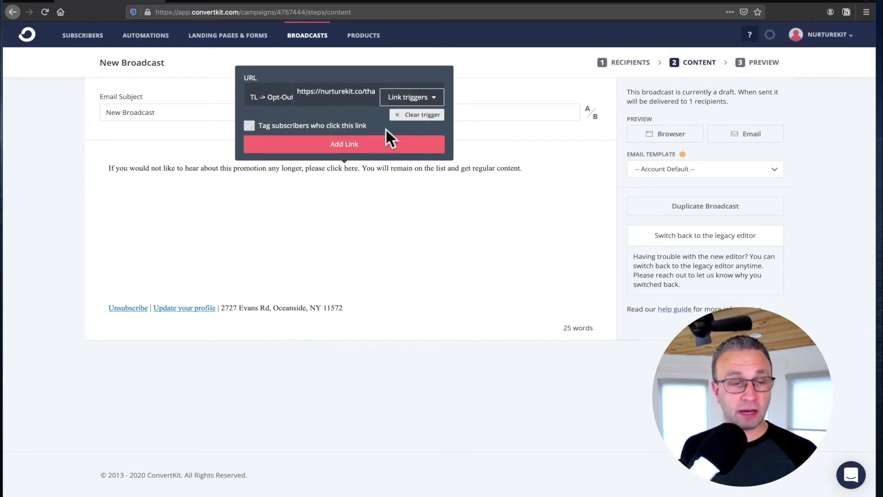
left_click(374, 146)
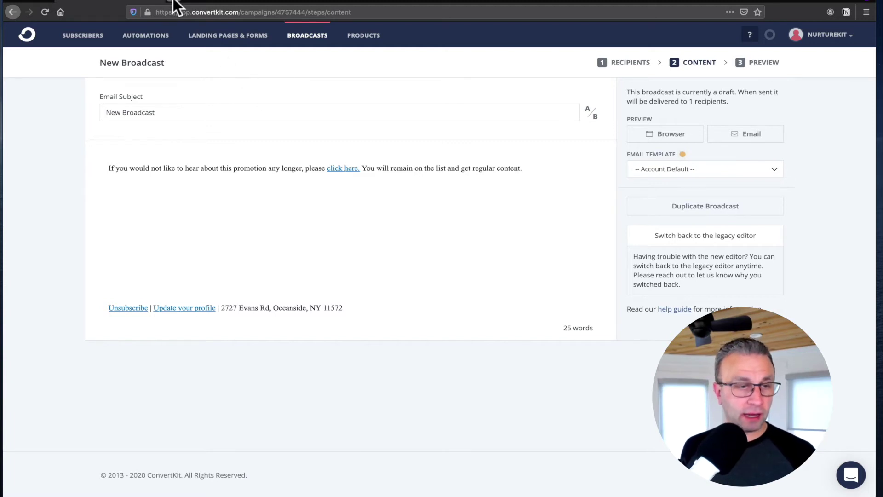
key("super+shift+p")
type("http")
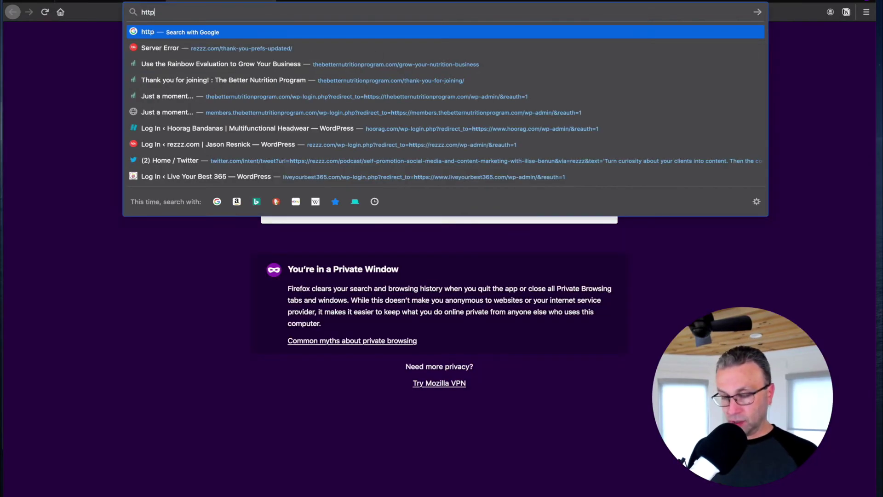
key("BackSpace")
key("BackSpace")
key("BackSpace")
key("BackSpace")
type("https://nurturekit.co/thanks-for-sharing")
key("Return")
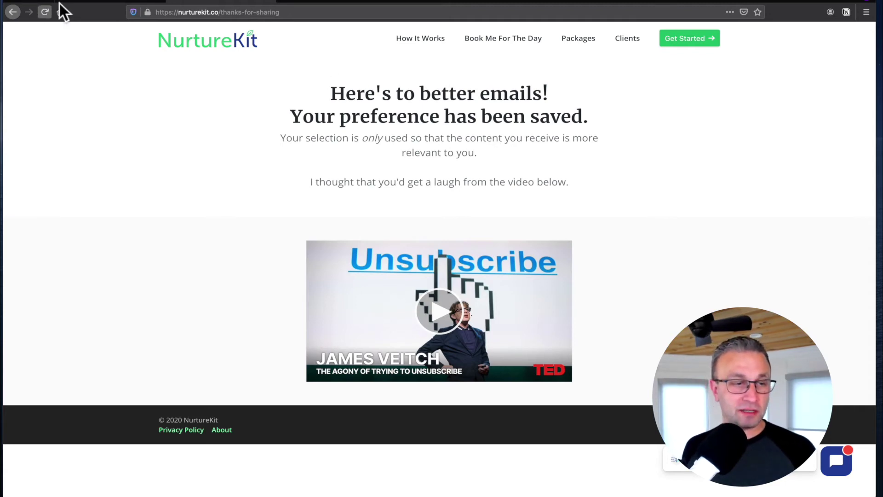
left_click(116, 5)
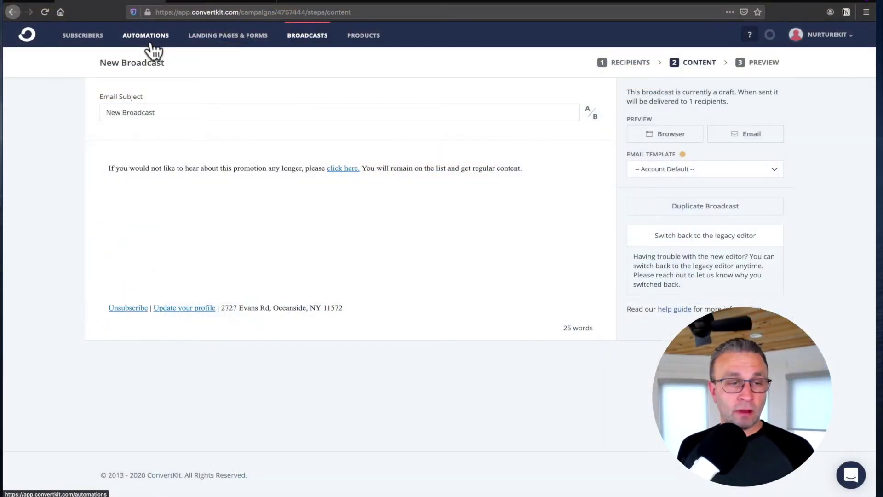
Step: Open the visual automation "Flash Sale - [NAME OF PROGRAM]" and review its steps down to the "Opt Out - Pitch" event
left_click(151, 41)
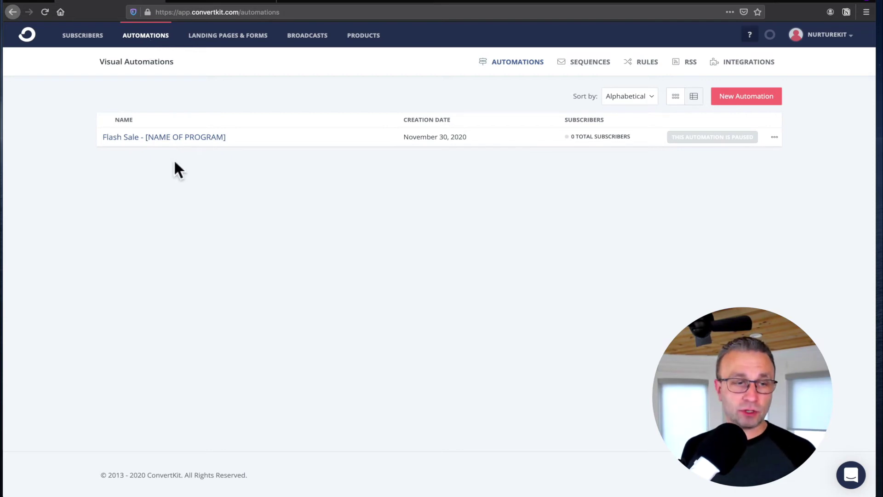
left_click(170, 138)
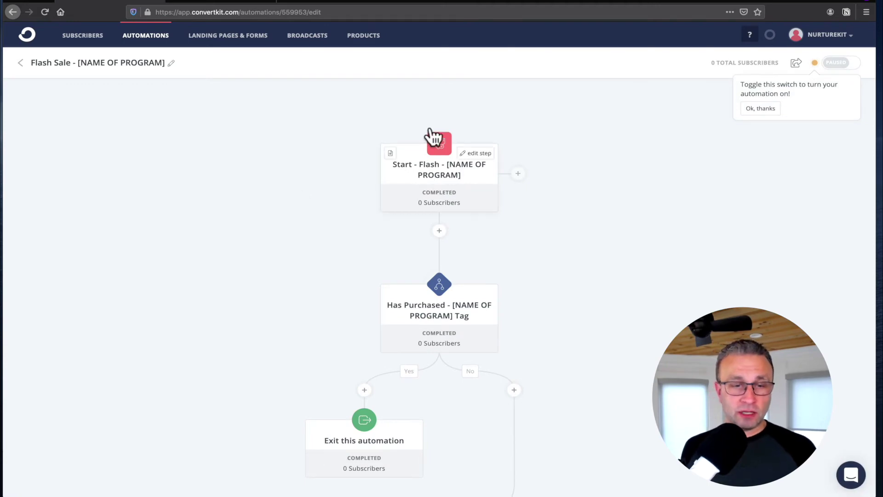
mouse_move(434, 146)
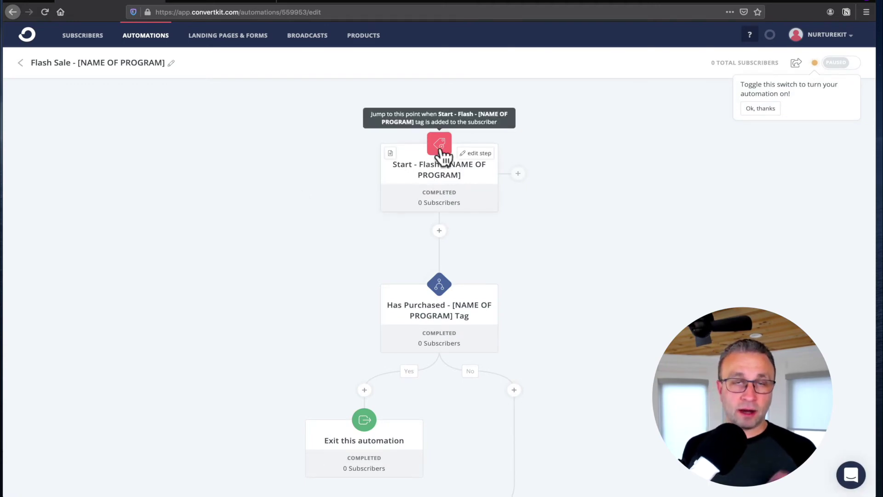
scroll(441, 158, "down", 15)
scroll(443, 158, "down", 20)
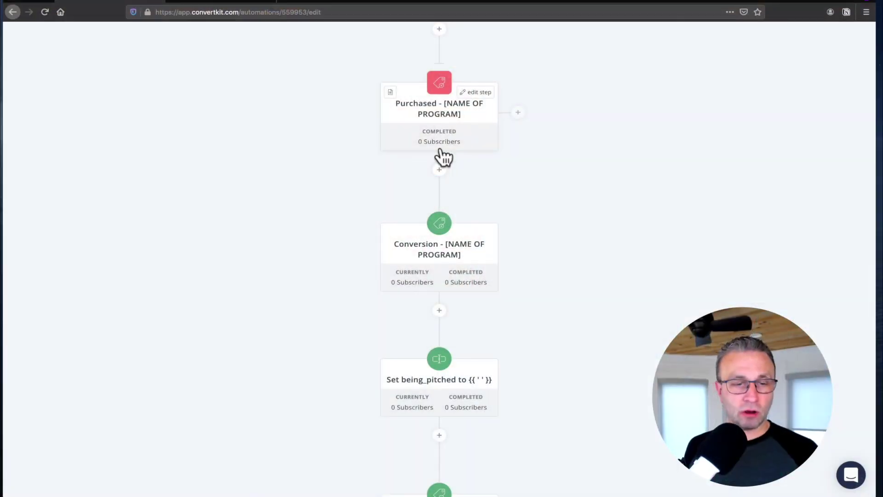
scroll(440, 152, "down", 15)
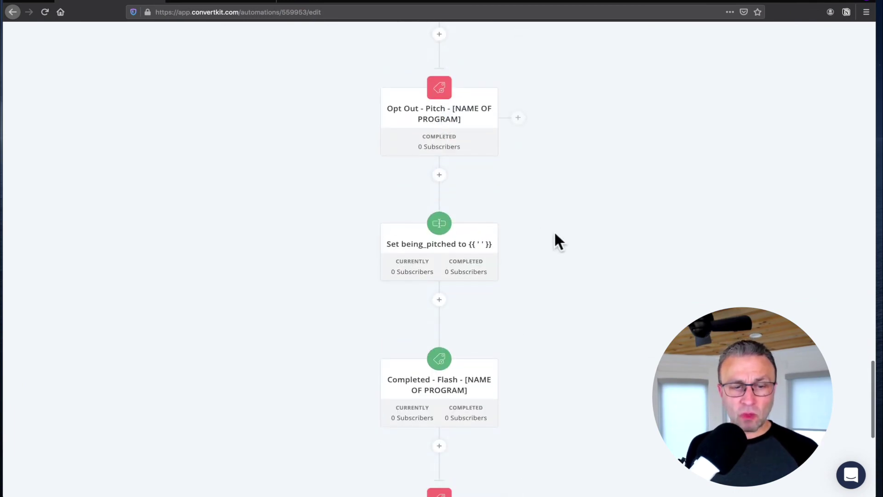
scroll(485, 206, "up", 1)
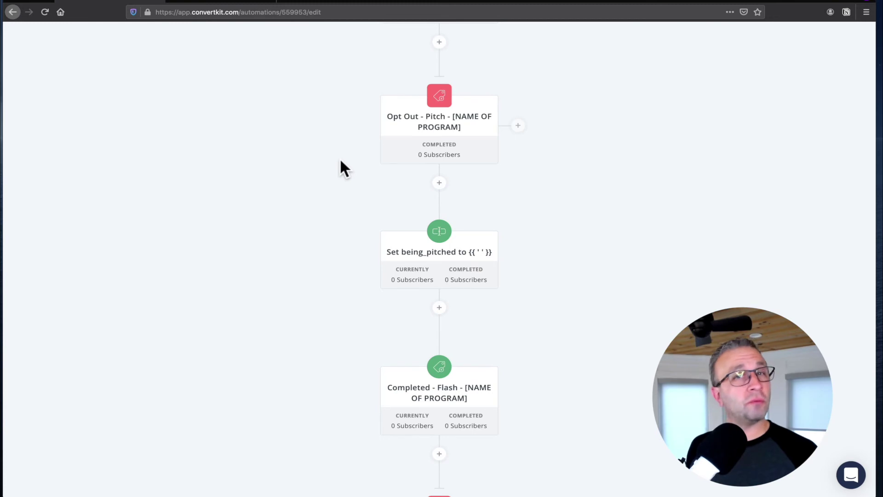
scroll(341, 160, "up", 3)
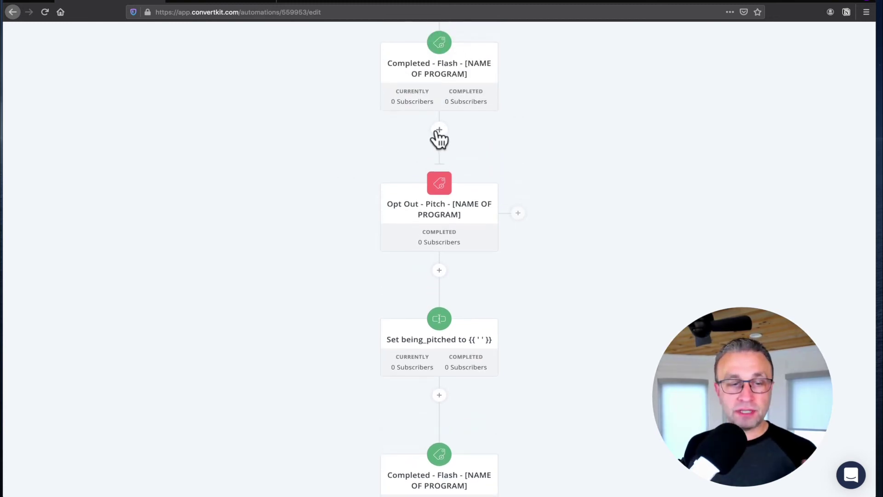
Step: Insert a tag-added event for the tag "Opt Out - Promotion" directly before the "Opt Out - Pitch - [NAME OF PROGRAM]" event
left_click(438, 131)
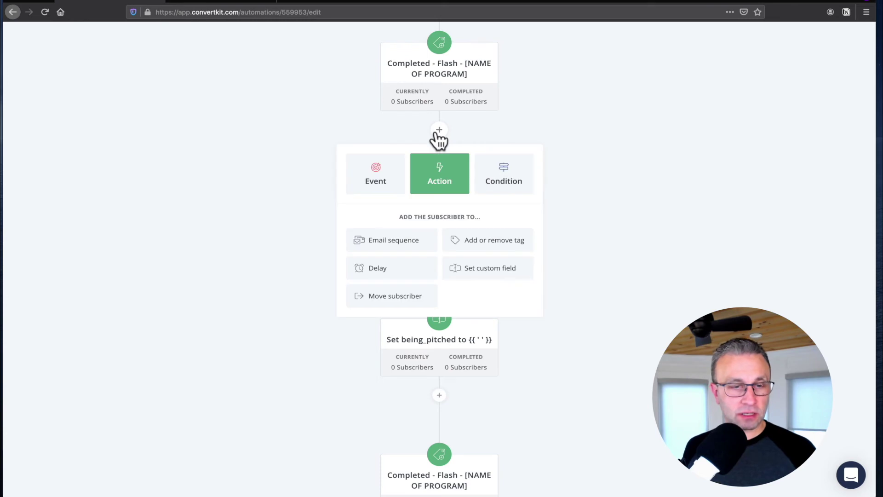
left_click(376, 183)
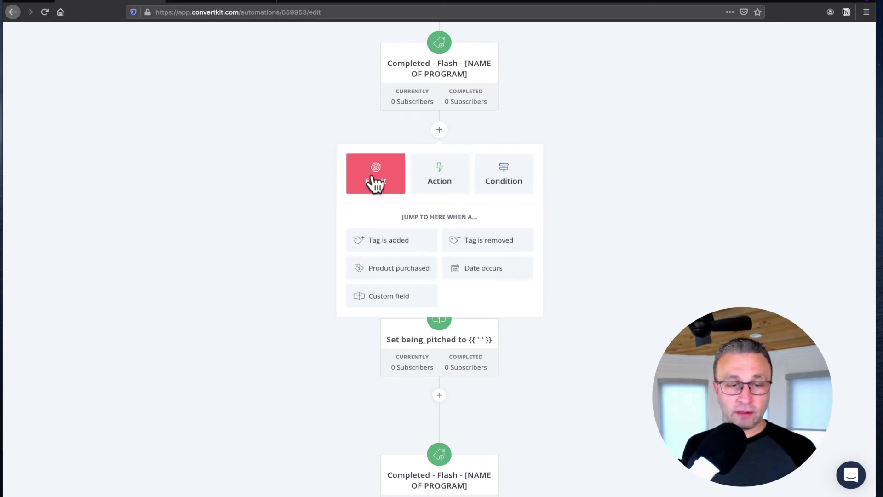
left_click(406, 241)
left_click(405, 238)
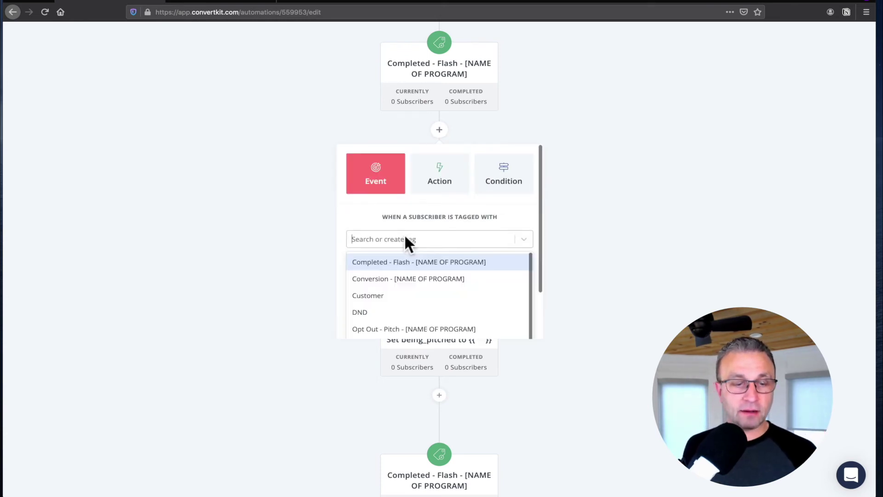
type("Opt")
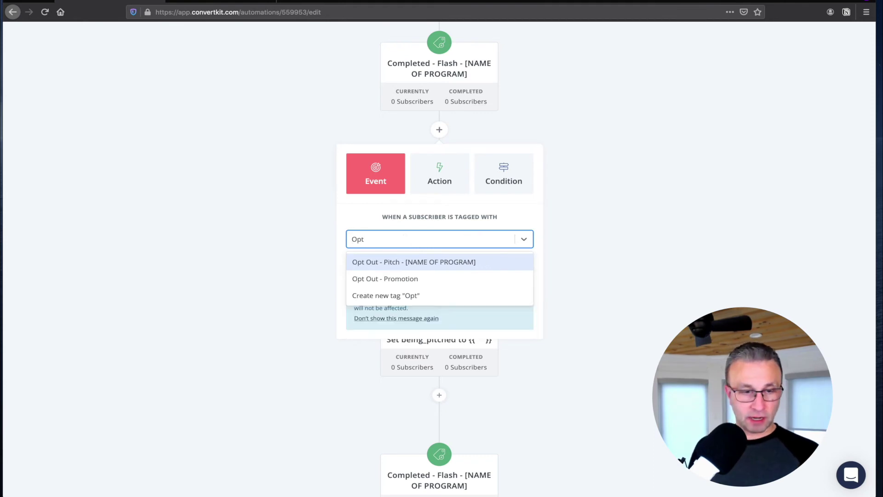
left_click(393, 276)
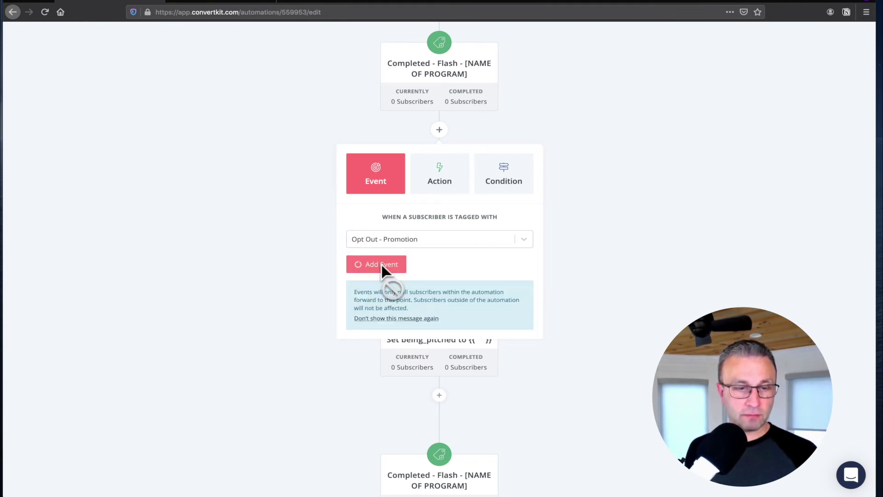
left_click(382, 264)
scroll(324, 282, "down", 3)
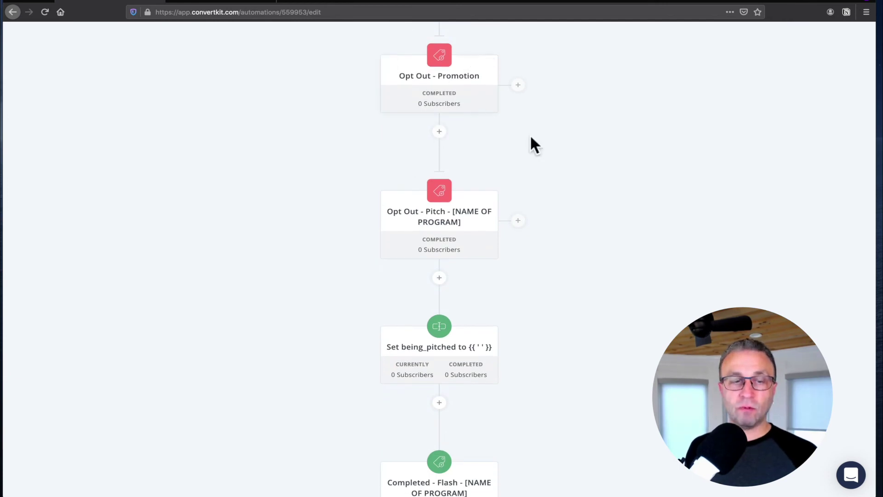
scroll(469, 147, "up", 4)
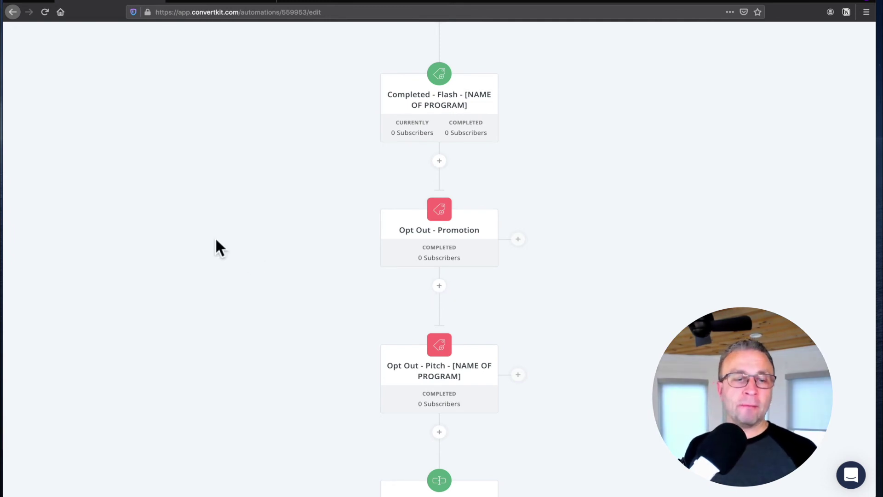
scroll(216, 237, "up", 9)
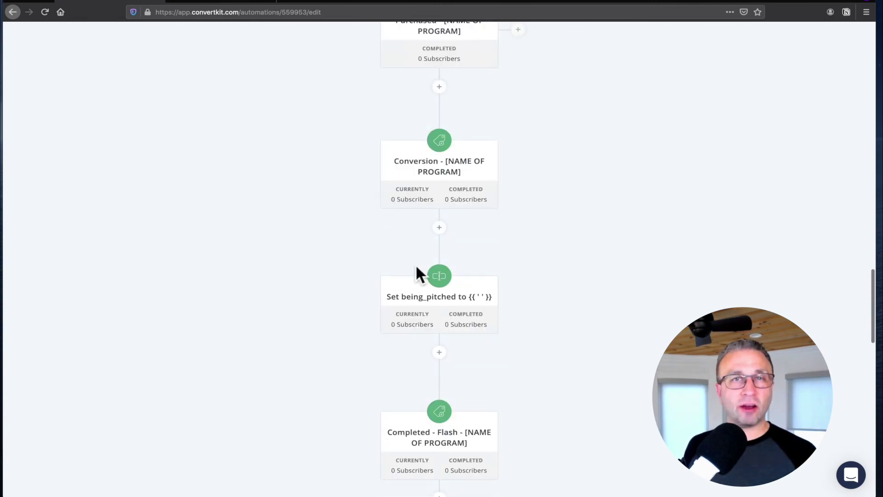
scroll(416, 270, "down", 5)
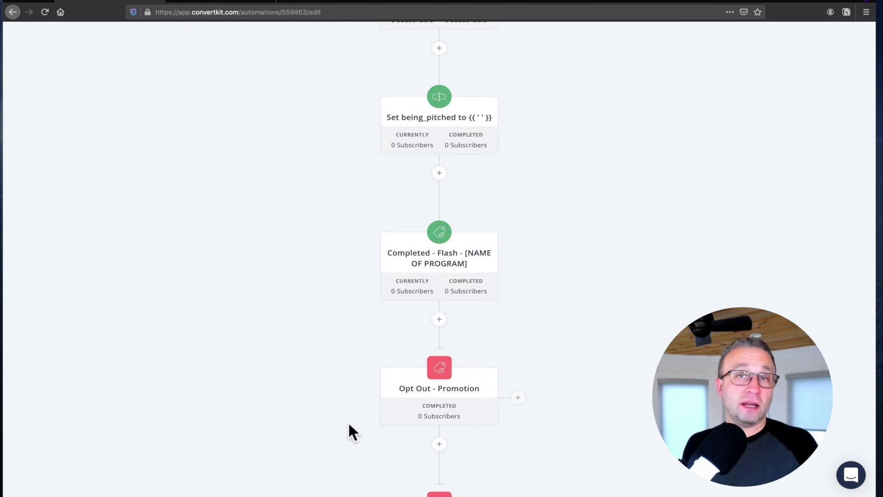
scroll(348, 420, "down", 3)
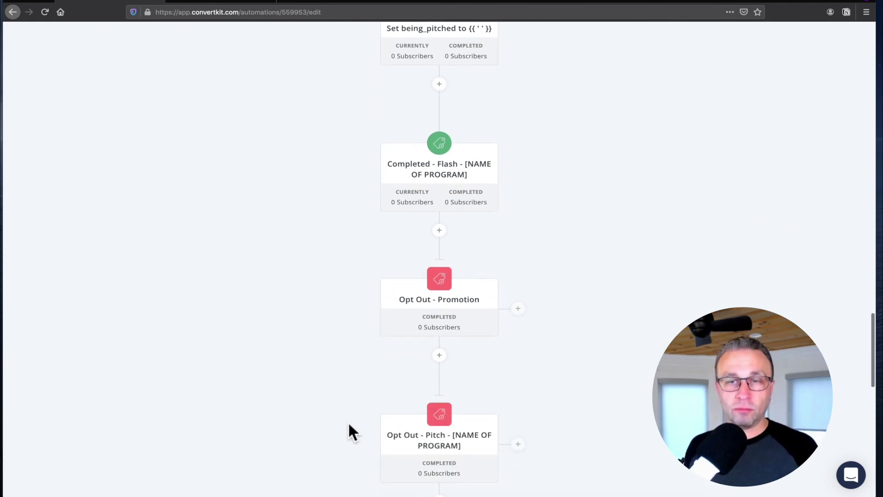